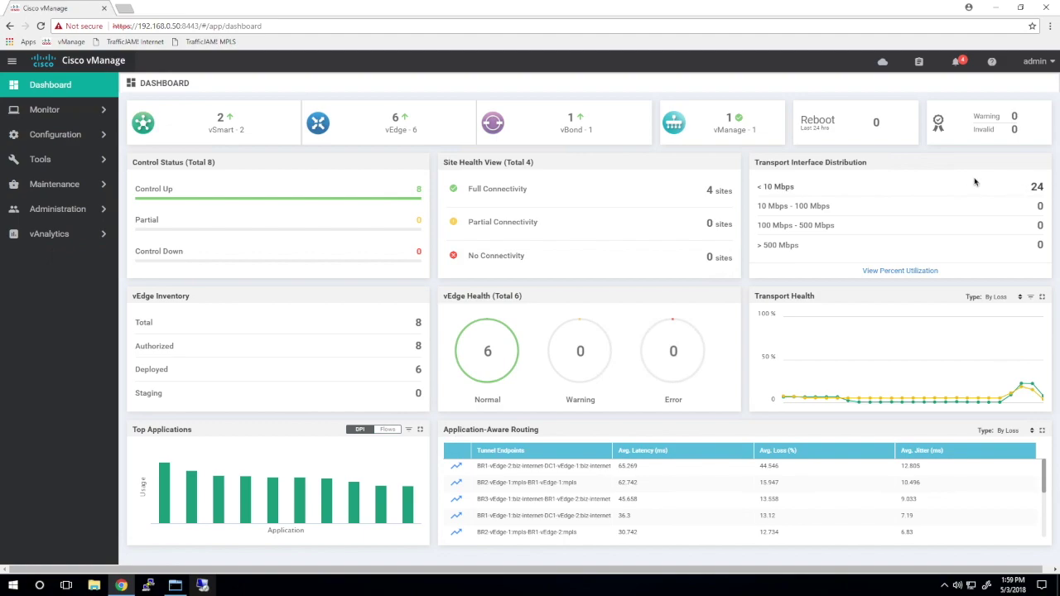
Step: Open the software image repository within the software upgrade maintenance area
{"action": "left_click", "coordinate": [55, 184]}
{"action": "left_click", "coordinate": [67, 216]}
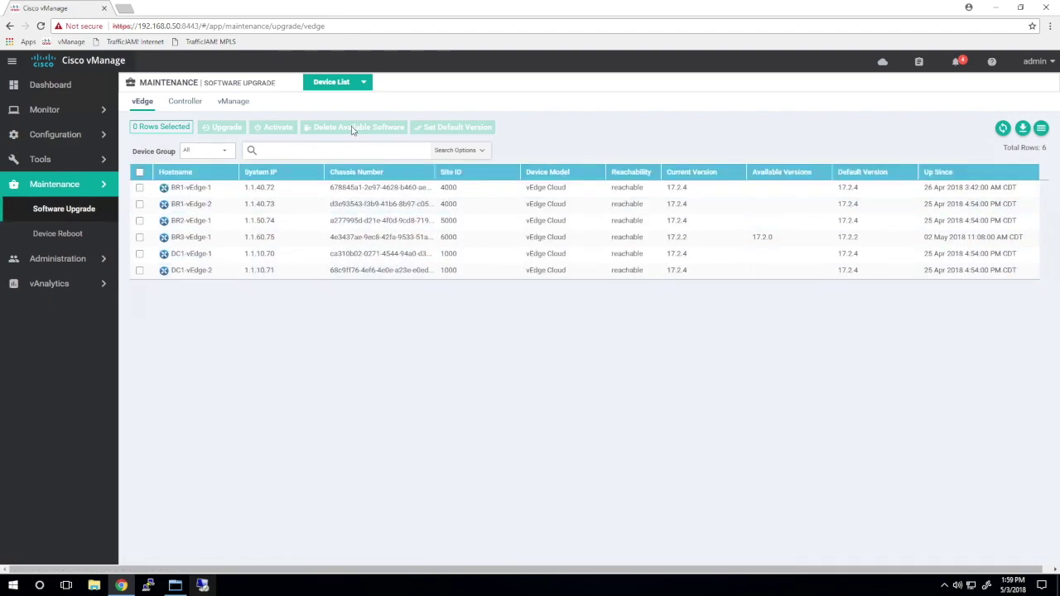
{"action": "left_click", "coordinate": [331, 82]}
{"action": "left_click", "coordinate": [335, 117]}
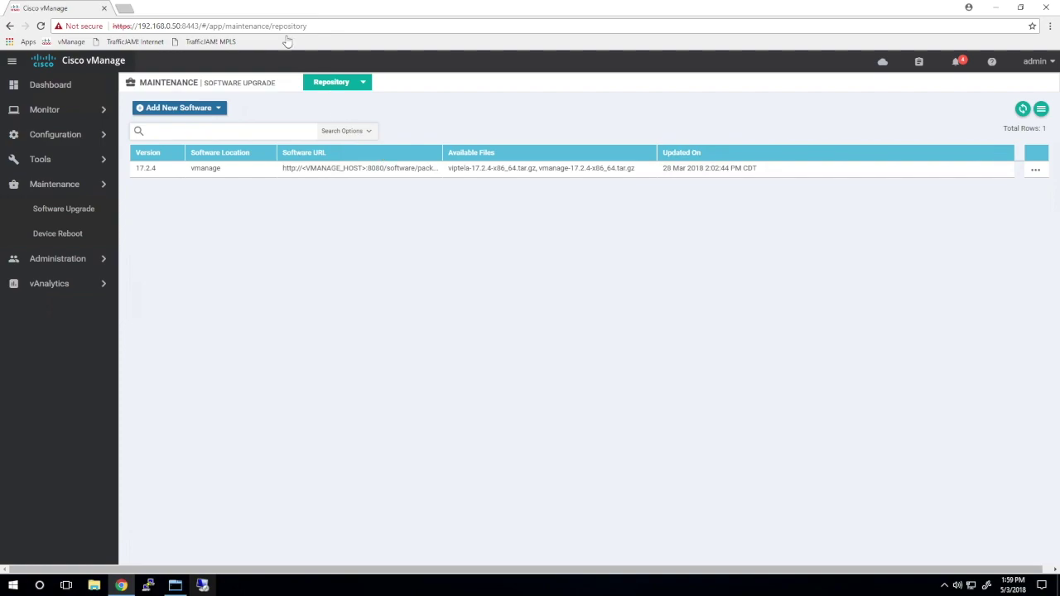
Step: View the form for uploading new software images to vManage, and close it without uploading anything
{"action": "left_click", "coordinate": [214, 110]}
{"action": "left_click", "coordinate": [157, 127]}
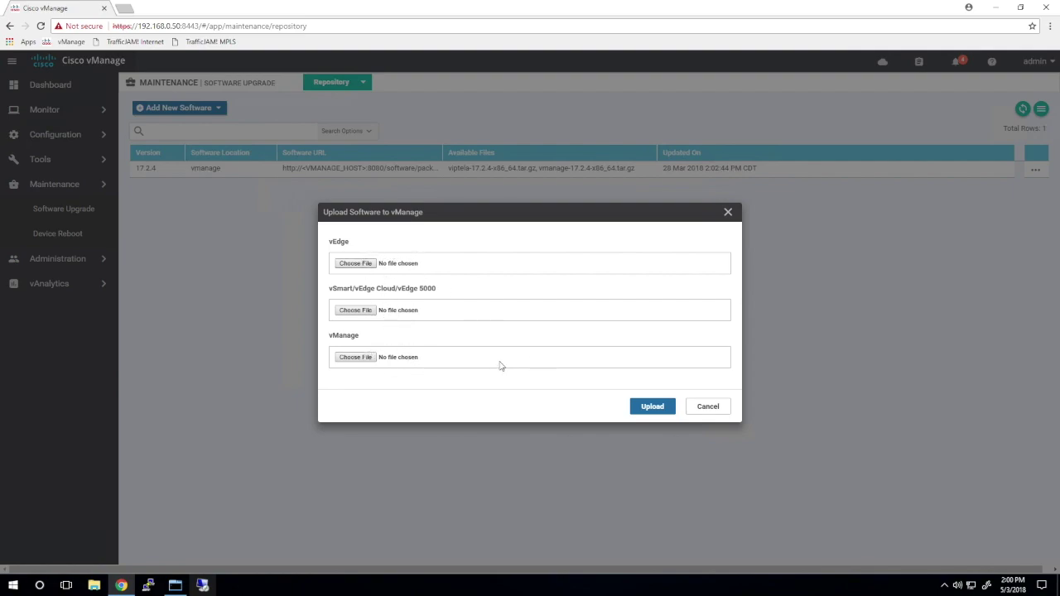
{"action": "left_click", "coordinate": [718, 406]}
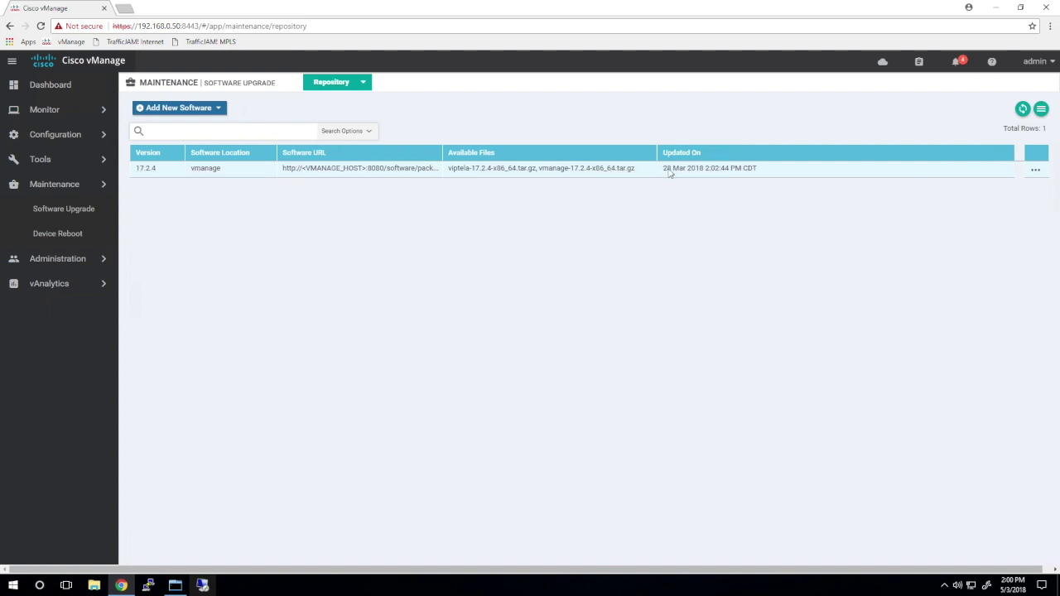
{"action": "left_click", "coordinate": [185, 107]}
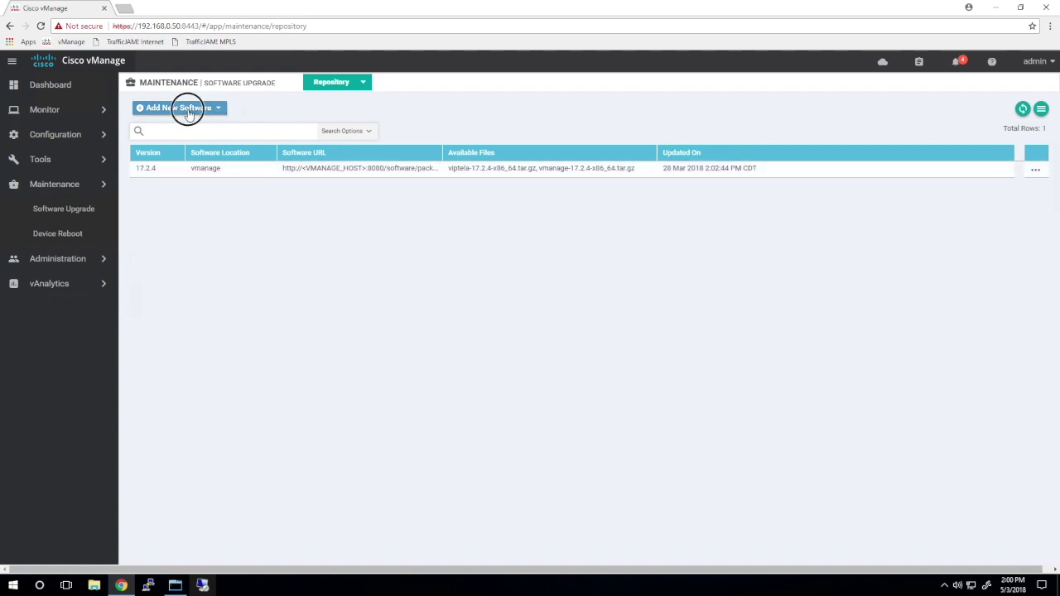
Step: Return to the device list, prepare a vManage upgrade to version 17.2.4 sourced from vManage, and cancel it
{"action": "left_click", "coordinate": [335, 80]}
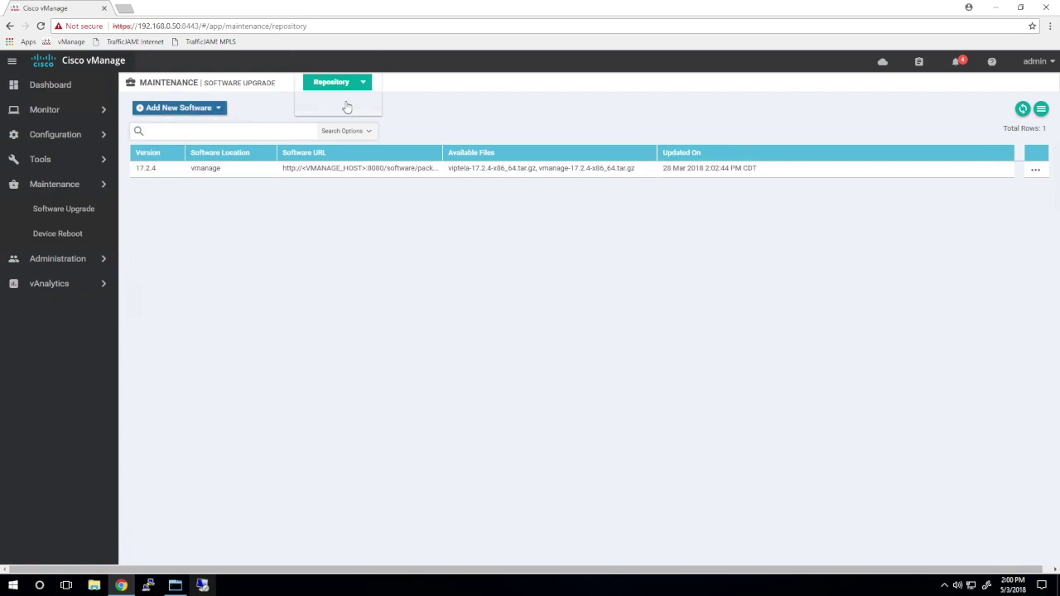
{"action": "left_click", "coordinate": [323, 72]}
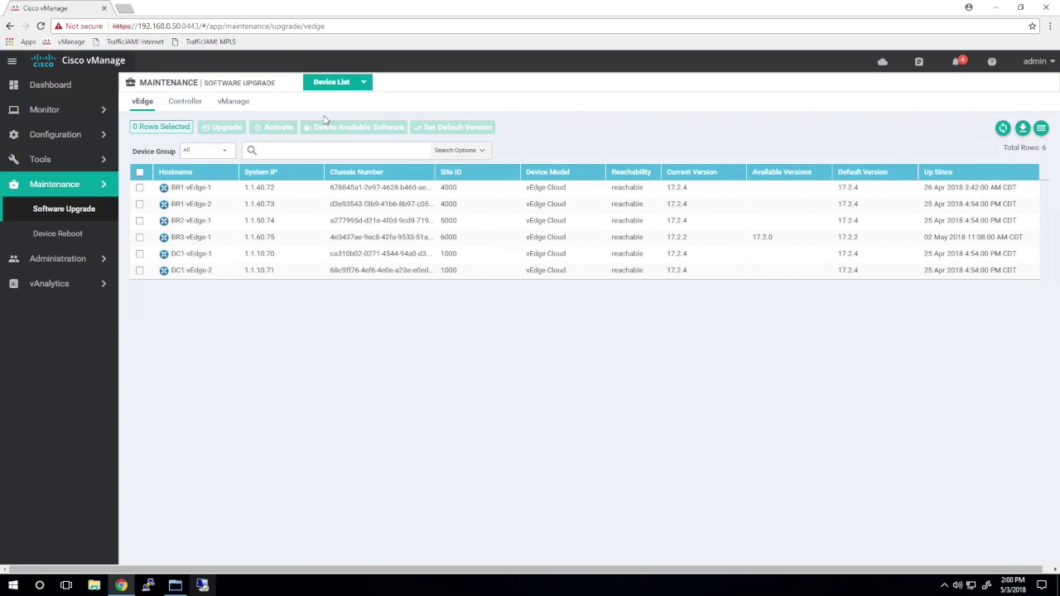
{"action": "left_click", "coordinate": [233, 101]}
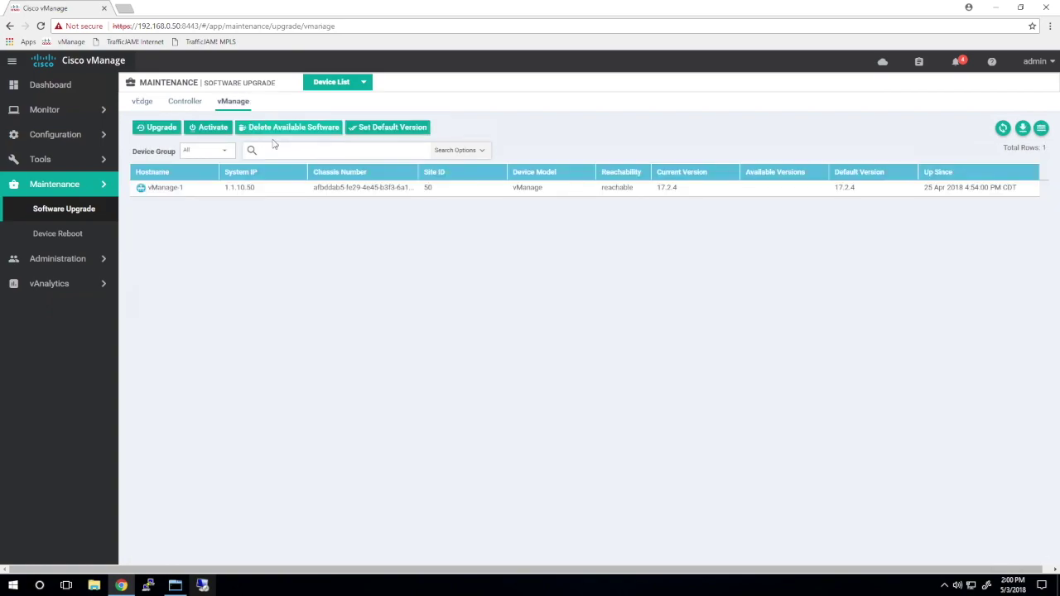
{"action": "left_click", "coordinate": [159, 130]}
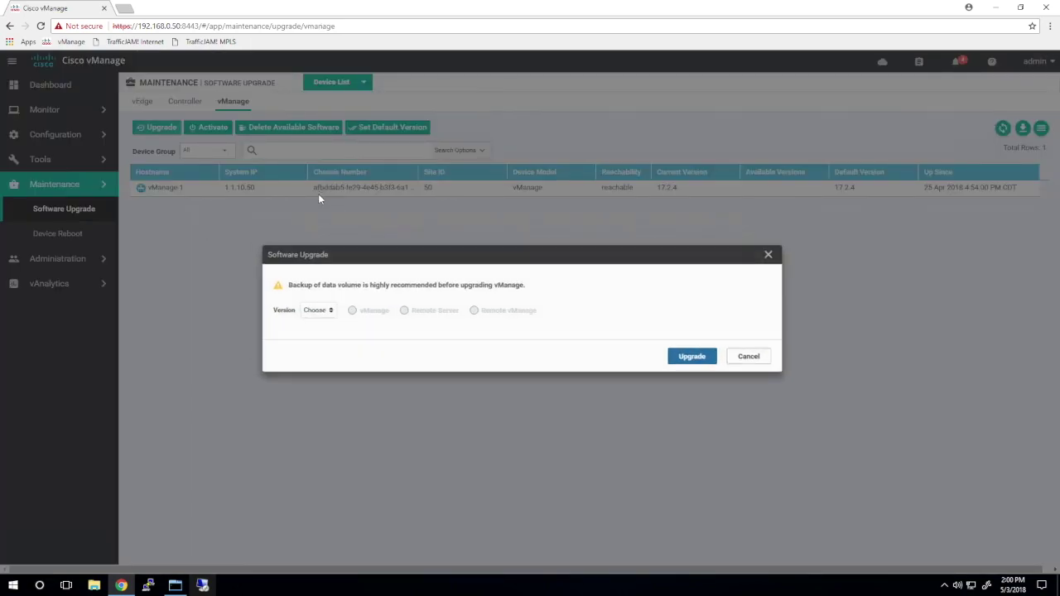
{"action": "left_click", "coordinate": [321, 313]}
{"action": "left_click", "coordinate": [331, 350]}
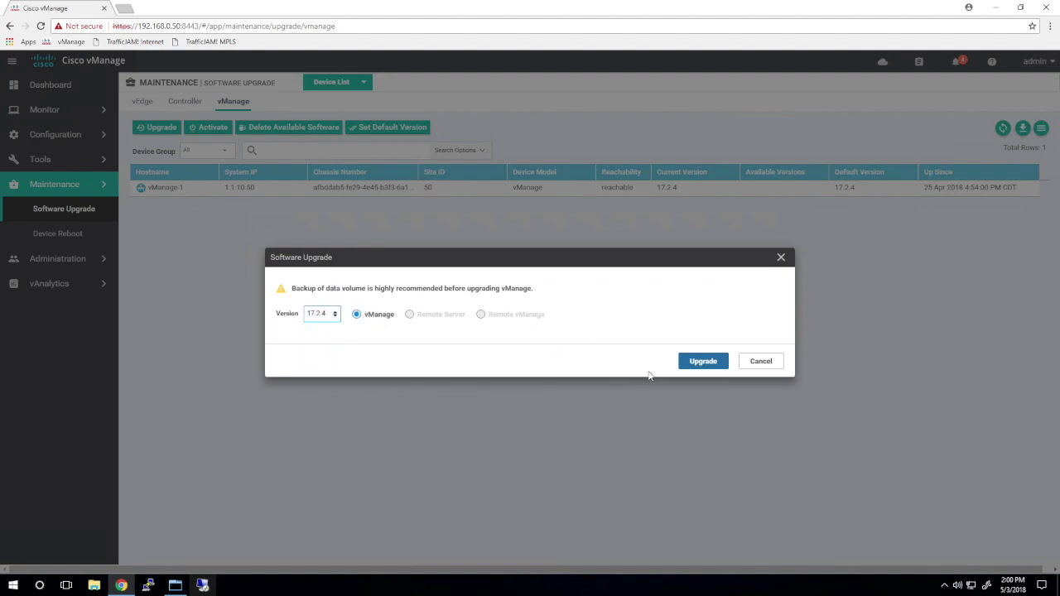
{"action": "left_click", "coordinate": [760, 362]}
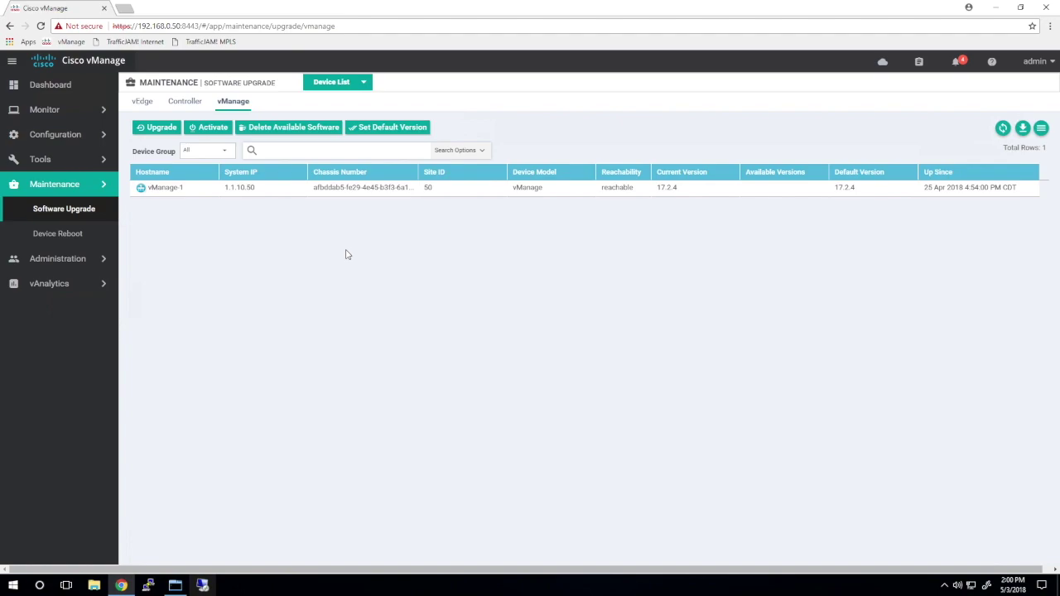
Step: Prepare an upgrade of the vSmart-1 controller to version 17.2.4, cancel it, and clear the controller selection
{"action": "left_click", "coordinate": [185, 101]}
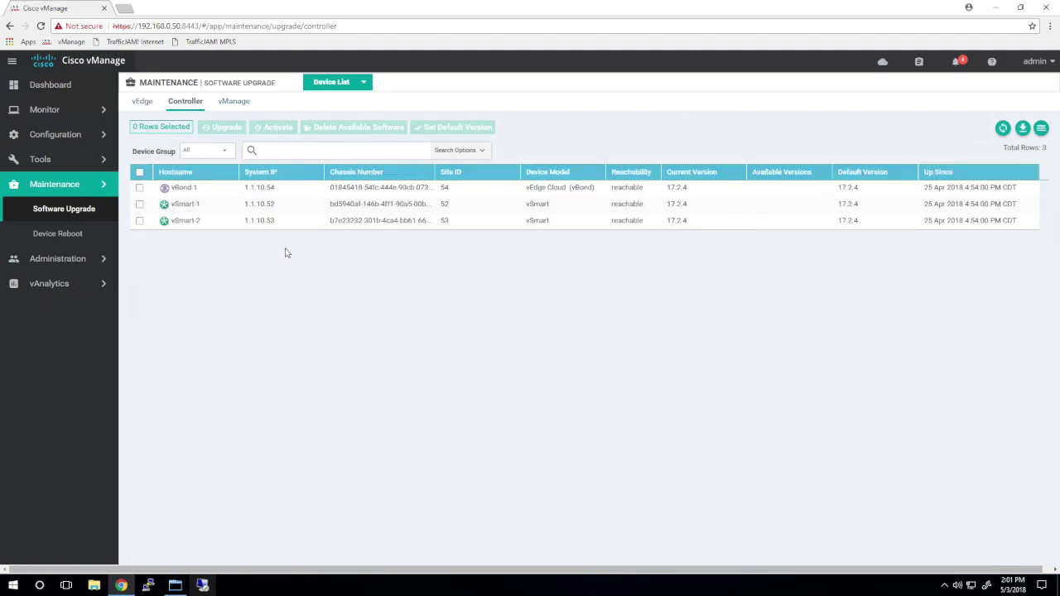
{"action": "left_click", "coordinate": [140, 205]}
{"action": "left_click", "coordinate": [221, 126]}
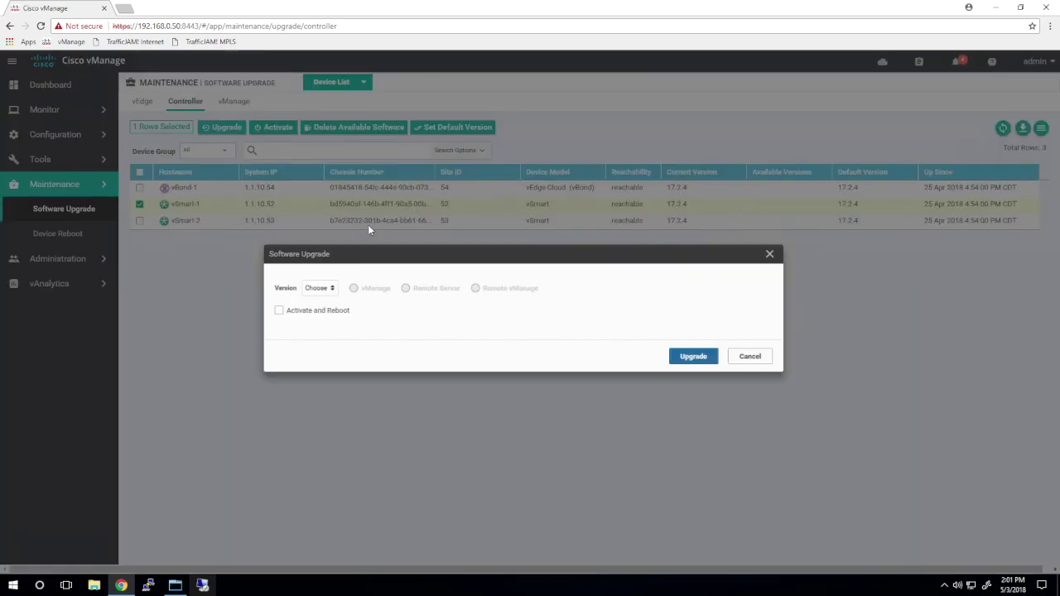
{"action": "left_click", "coordinate": [323, 293]}
{"action": "left_click", "coordinate": [327, 326]}
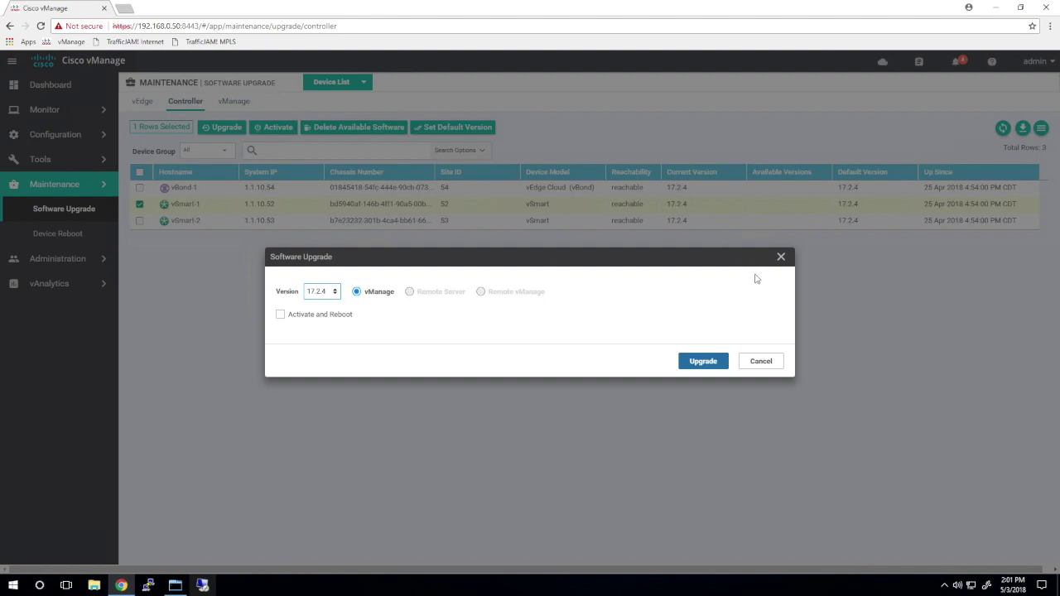
{"action": "left_click", "coordinate": [760, 361]}
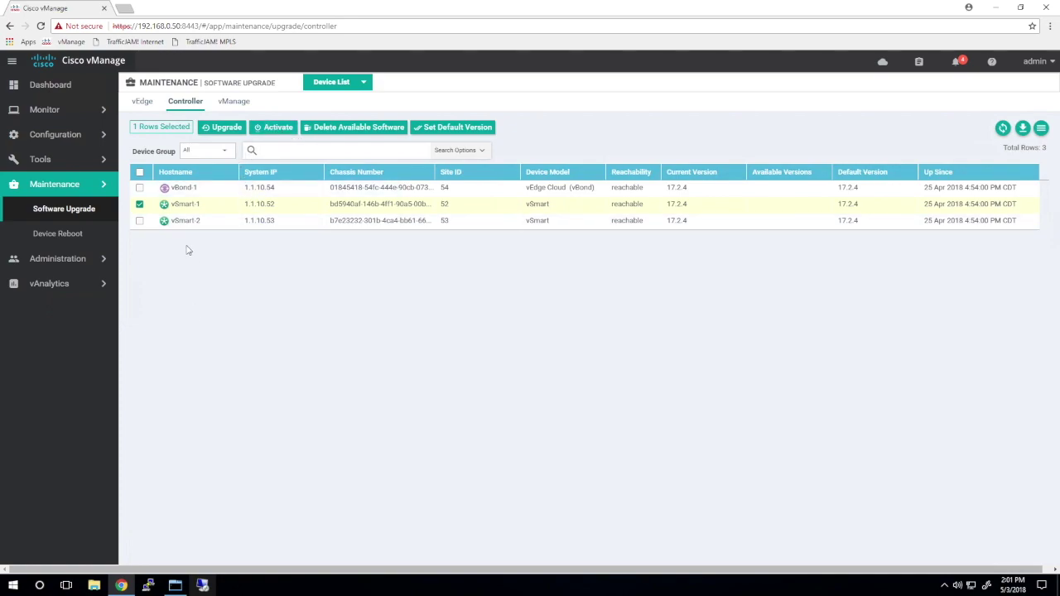
{"action": "left_click", "coordinate": [140, 173]}
{"action": "left_click", "coordinate": [139, 173]}
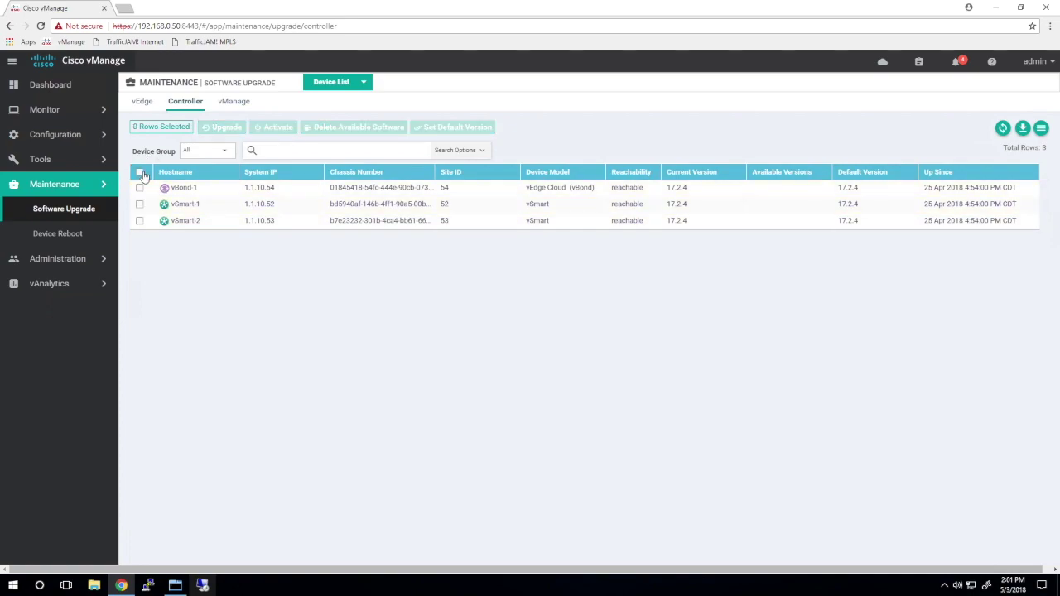
Step: Upgrade the vEdge device BR3-vEdge-1 to version 17.2.4 from vManage, with Activate and Reboot enabled
{"action": "key", "text": "alt+Left"}
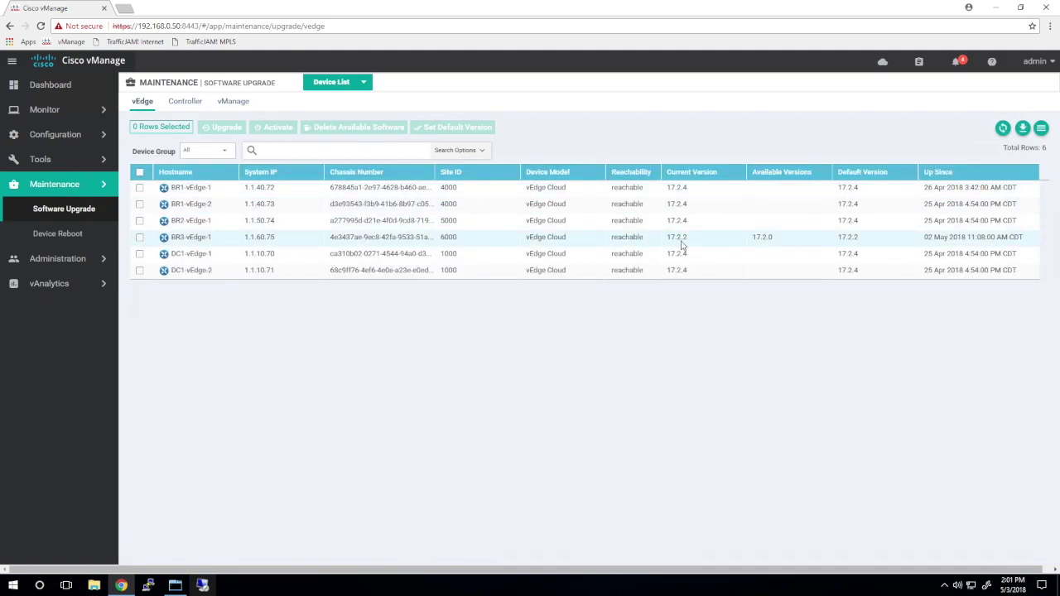
{"action": "left_click", "coordinate": [139, 237]}
{"action": "left_click", "coordinate": [221, 128]}
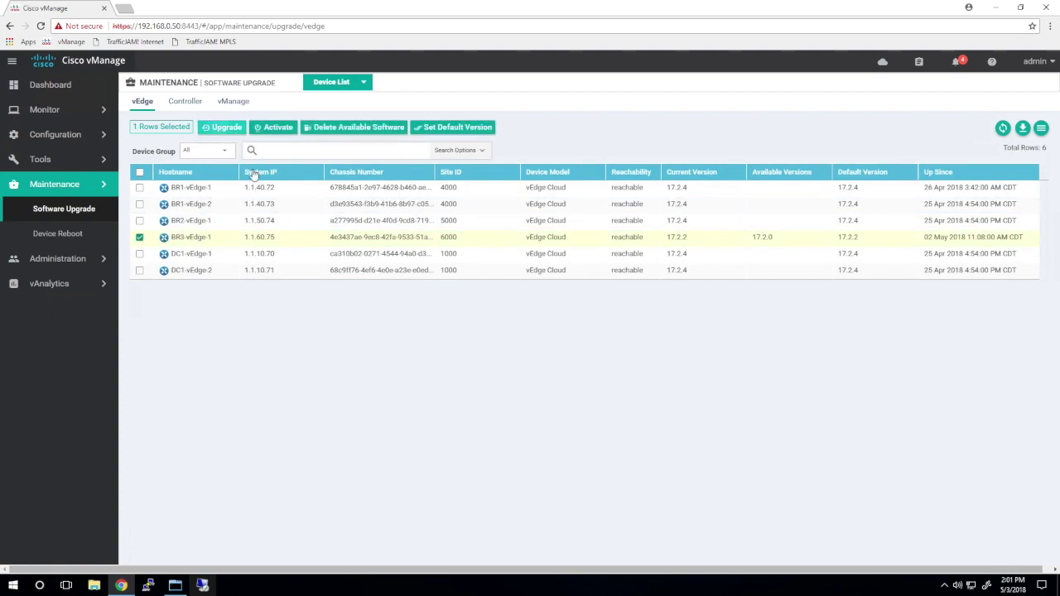
{"action": "left_click", "coordinate": [322, 292]}
{"action": "left_click", "coordinate": [324, 326]}
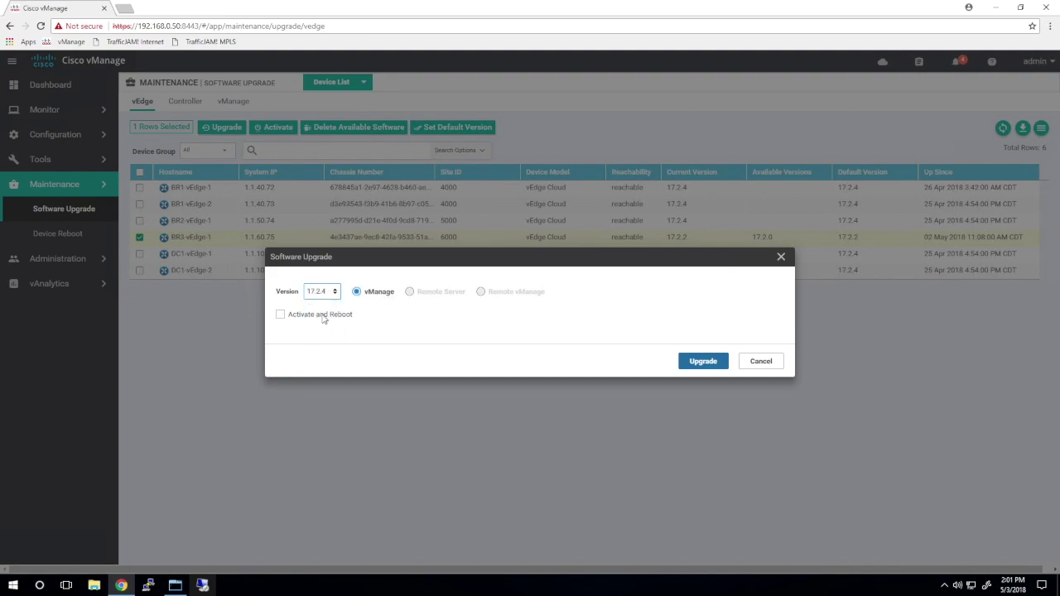
{"action": "left_click", "coordinate": [280, 314]}
{"action": "left_click", "coordinate": [703, 362]}
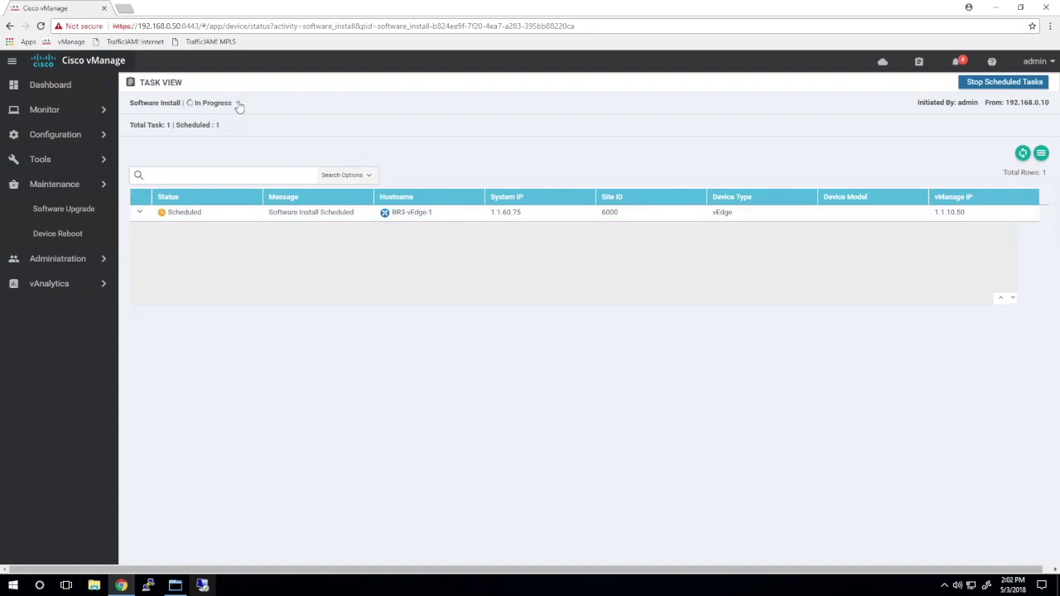
Step: Examine the software install task's validation log and the installation log of BR3-vEdge-1
{"action": "left_click", "coordinate": [237, 104]}
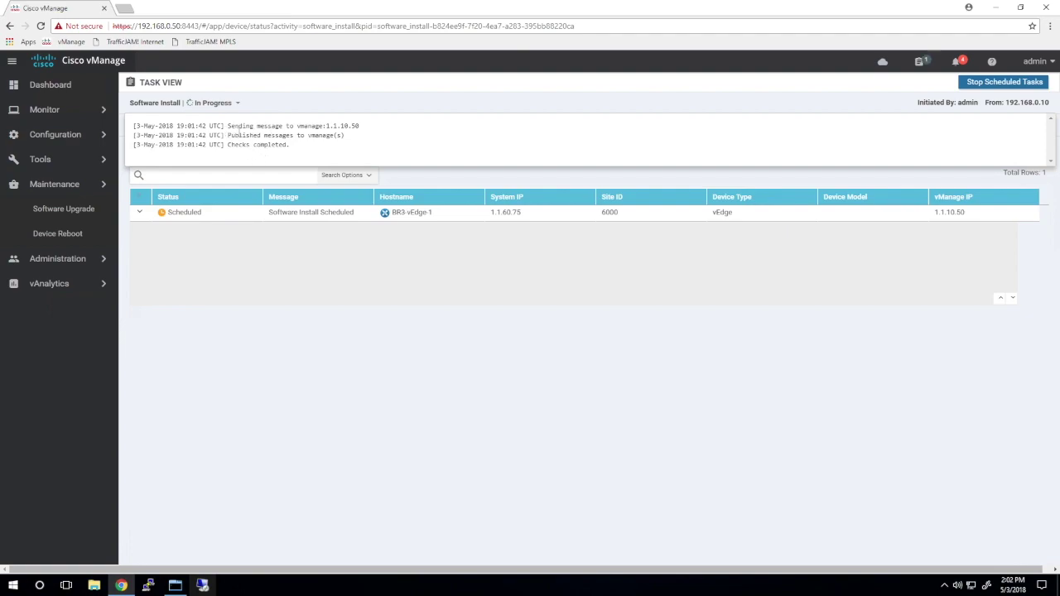
{"action": "left_click", "coordinate": [238, 103]}
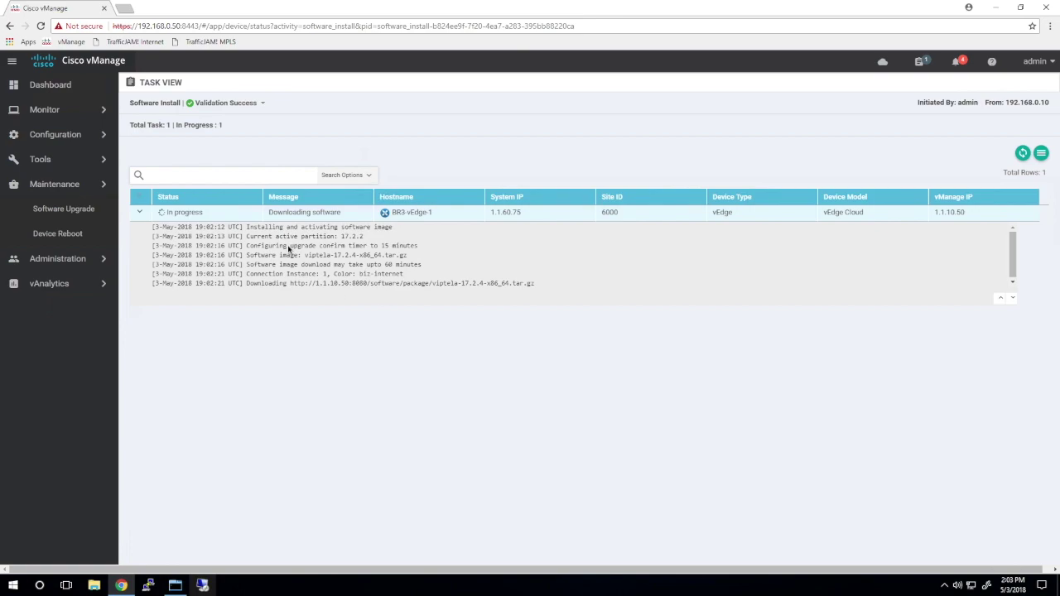
{"action": "left_click", "coordinate": [141, 213]}
{"action": "left_click", "coordinate": [141, 213]}
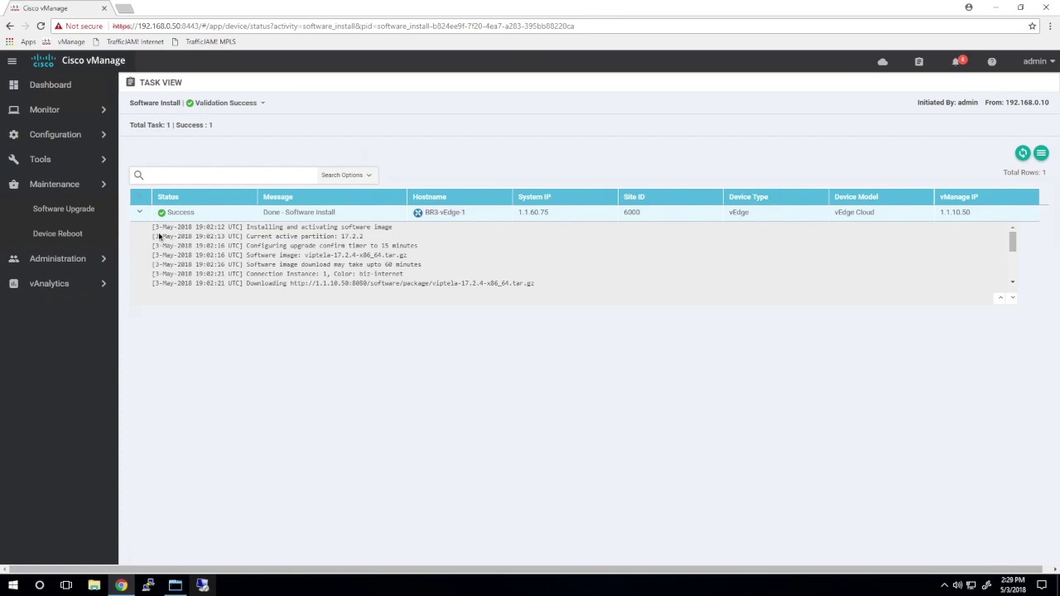
Step: Set the default software version of BR3-vEdge-1 to 17.2.4 from the software upgrade device list
{"action": "left_click", "coordinate": [90, 211]}
{"action": "left_click", "coordinate": [69, 207]}
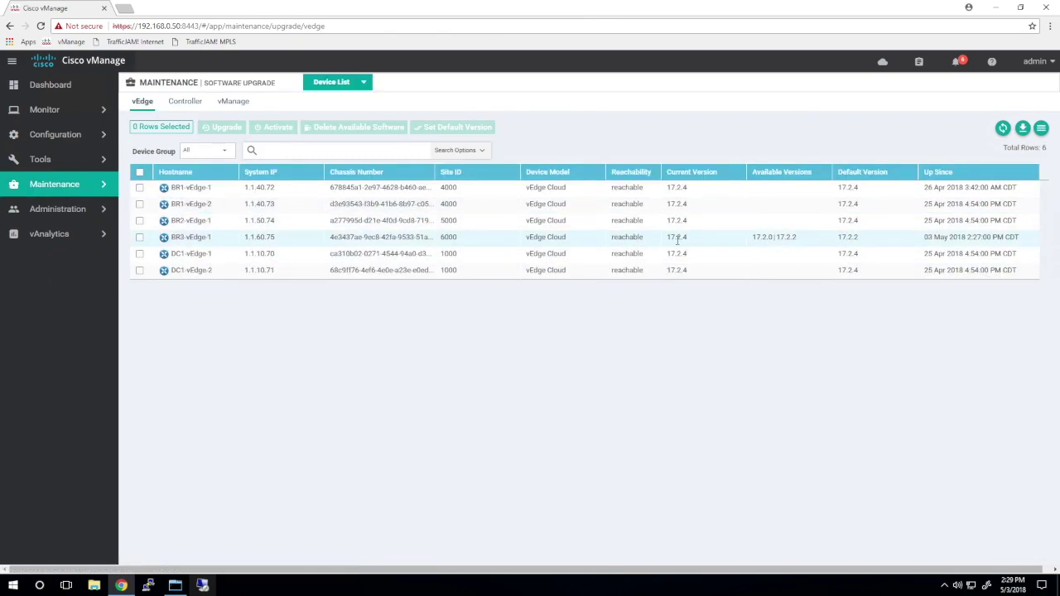
{"action": "left_click", "coordinate": [140, 238]}
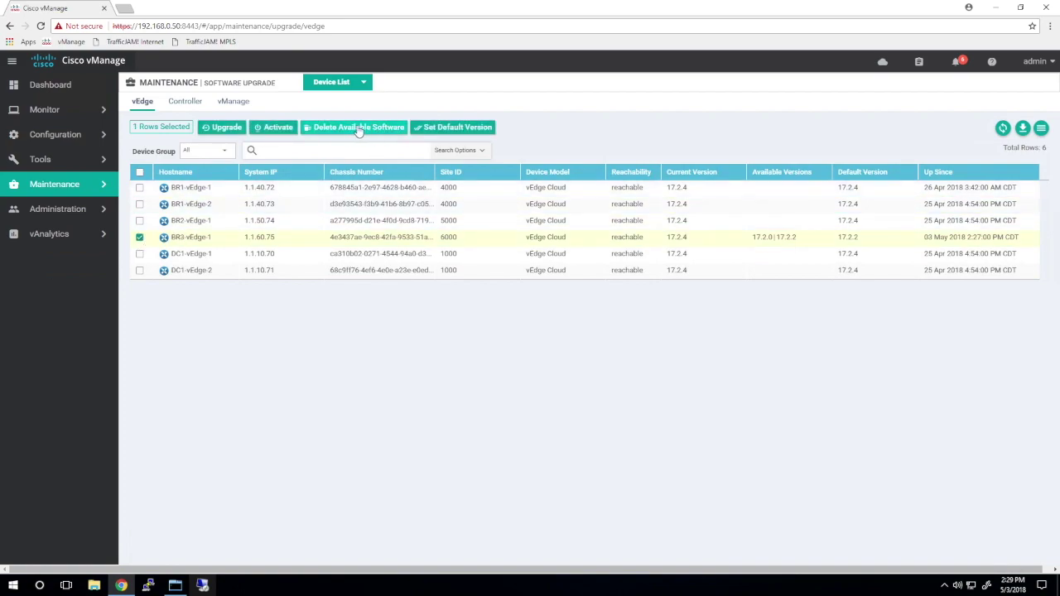
{"action": "left_click", "coordinate": [460, 128]}
{"action": "left_click", "coordinate": [377, 309]}
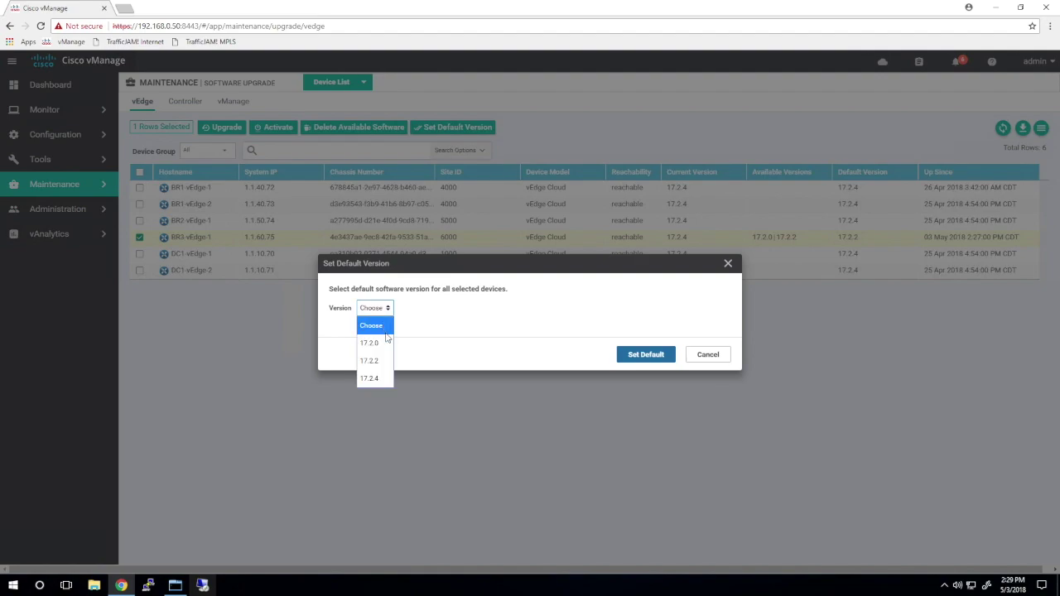
{"action": "left_click", "coordinate": [376, 378]}
{"action": "left_click", "coordinate": [643, 354]}
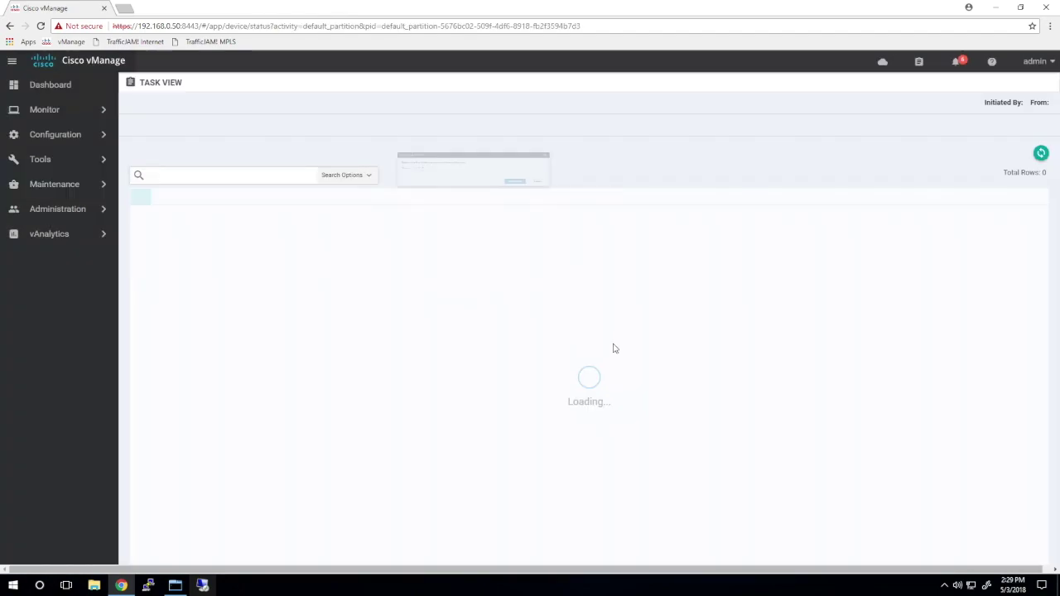
Step: Examine the device details and validation log of the Set Default Version task for BR3-vEdge-1
{"action": "left_click", "coordinate": [140, 213]}
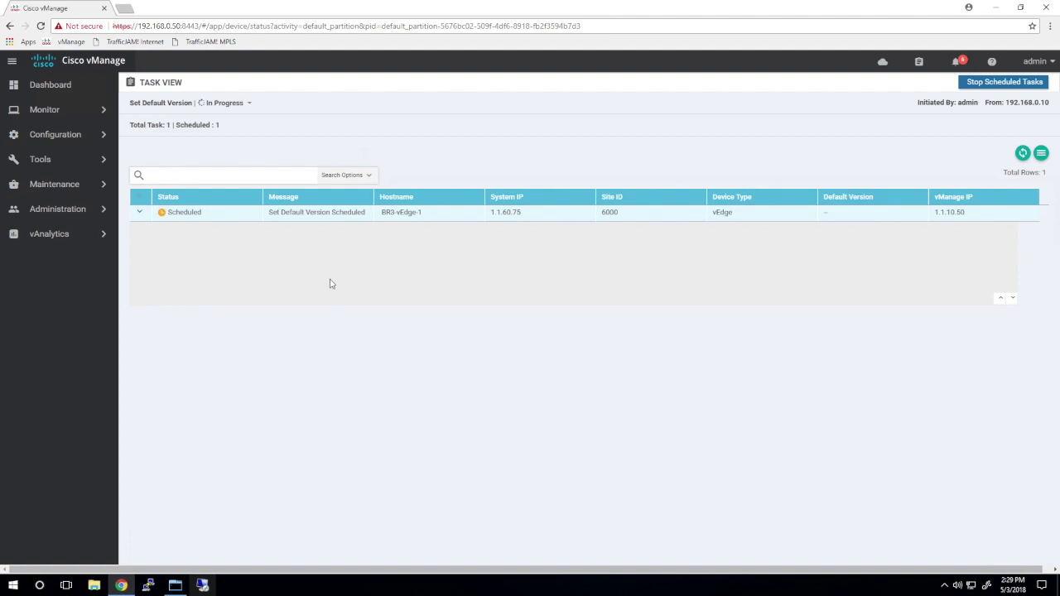
{"action": "left_click", "coordinate": [246, 106]}
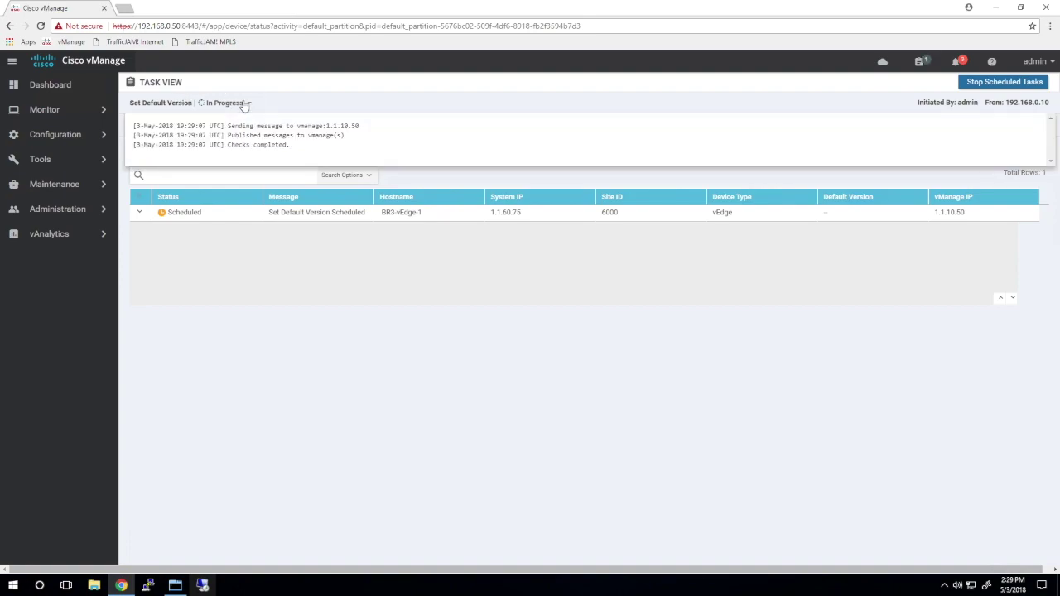
{"action": "left_click", "coordinate": [245, 105]}
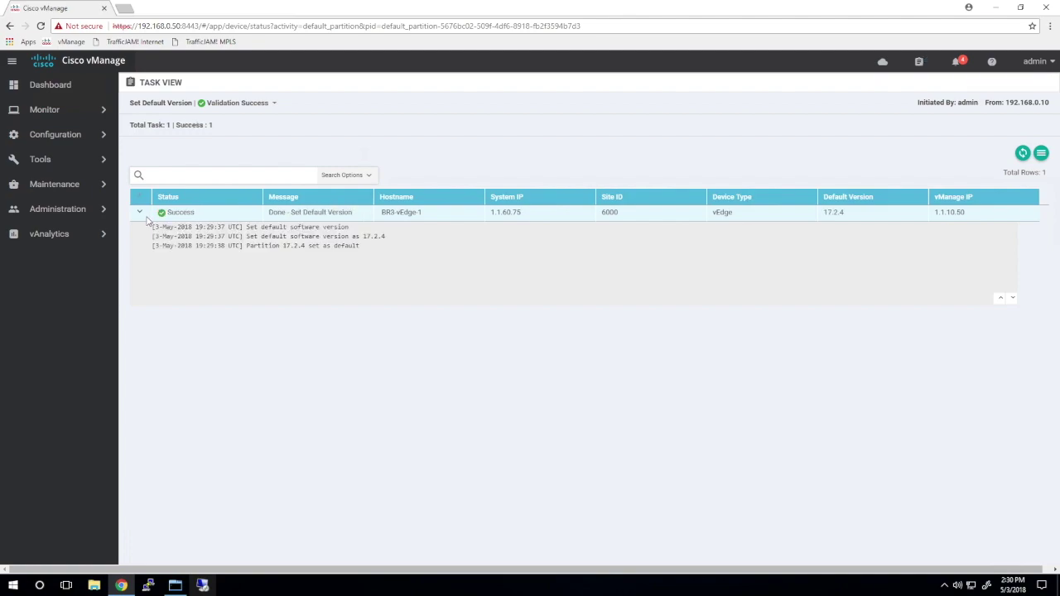
Step: Delete the available software versions 17.2.0 and 17.2.2 from BR3-vEdge-1
{"action": "left_click", "coordinate": [62, 184]}
{"action": "left_click", "coordinate": [66, 209]}
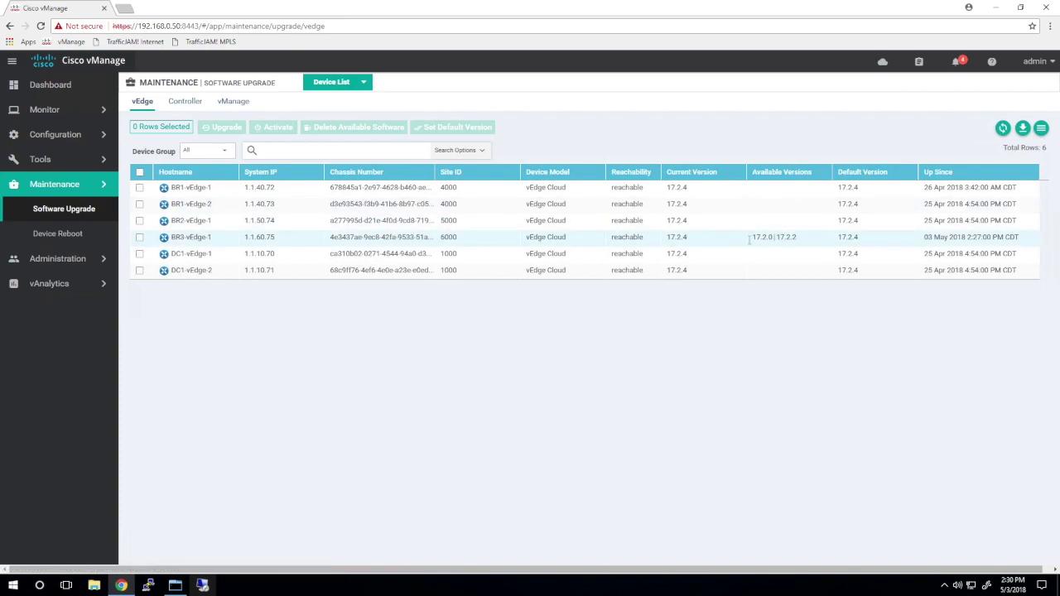
{"action": "left_click", "coordinate": [139, 237]}
{"action": "left_click", "coordinate": [315, 128]}
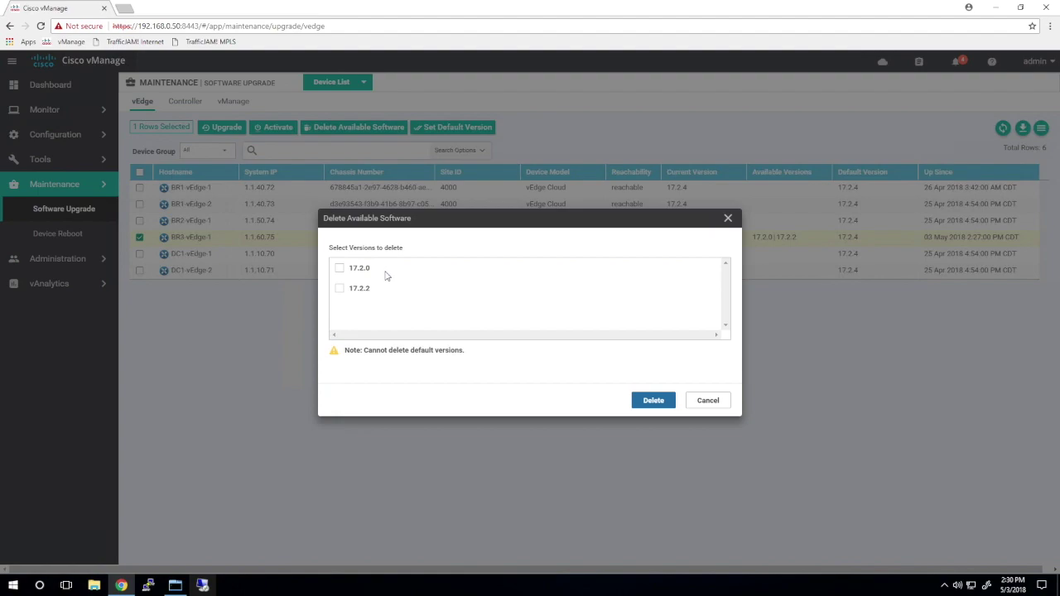
{"action": "left_click", "coordinate": [339, 270]}
{"action": "left_click", "coordinate": [339, 289]}
{"action": "left_click", "coordinate": [653, 401]}
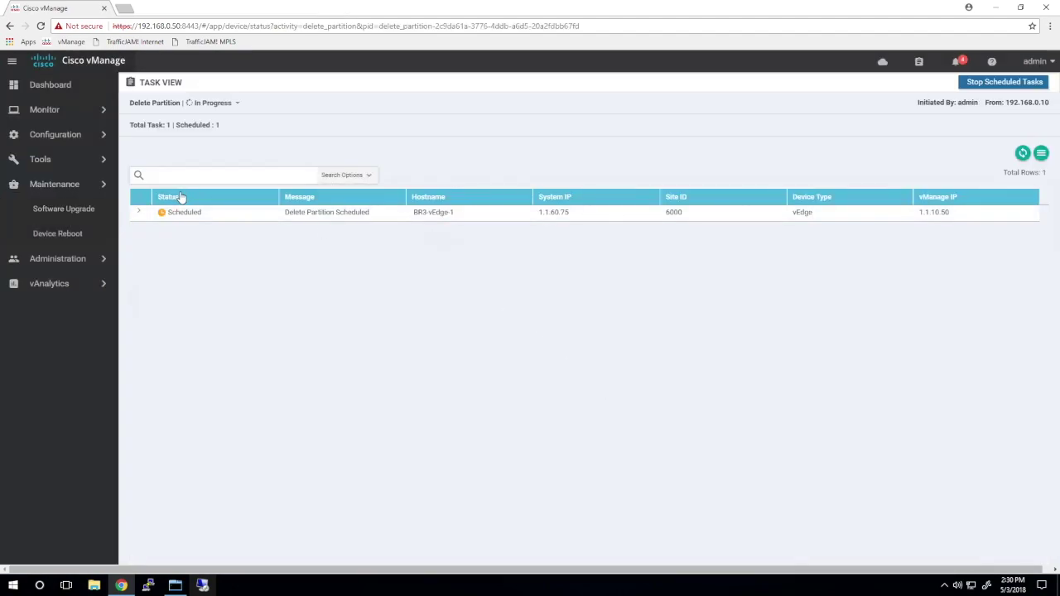
Step: Examine the Delete Partition task's details for BR3-vEdge-1, and return to the vEdge software upgrade list
{"action": "left_click", "coordinate": [140, 212]}
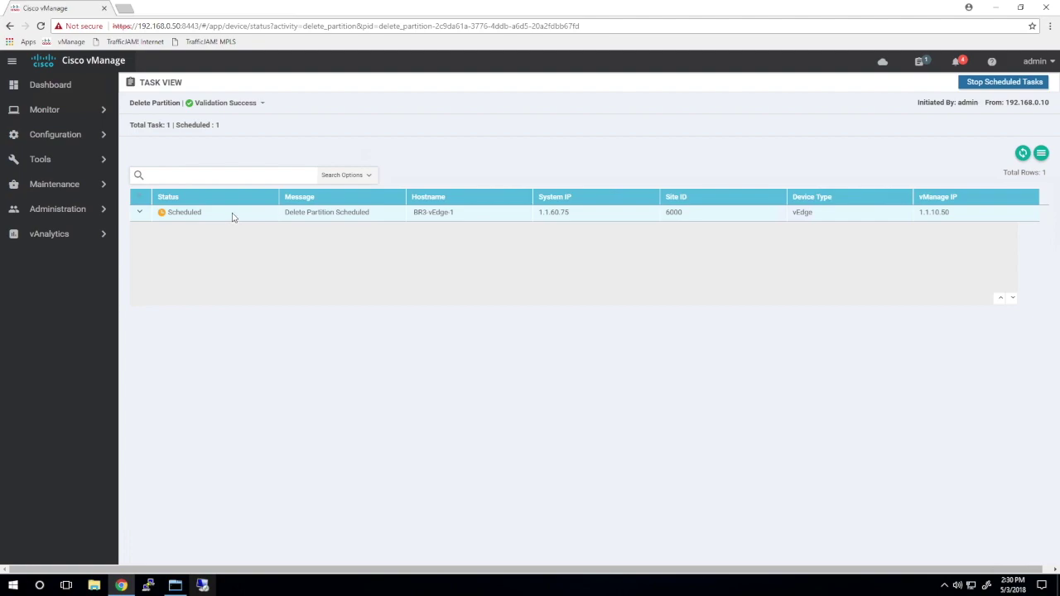
{"action": "left_click", "coordinate": [83, 185]}
{"action": "left_click", "coordinate": [87, 212]}
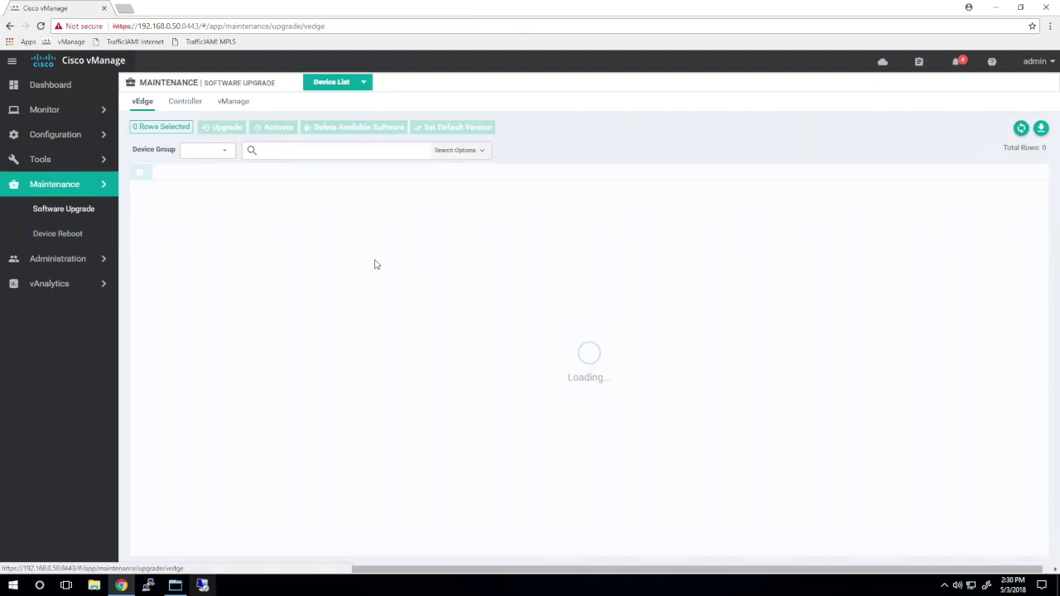